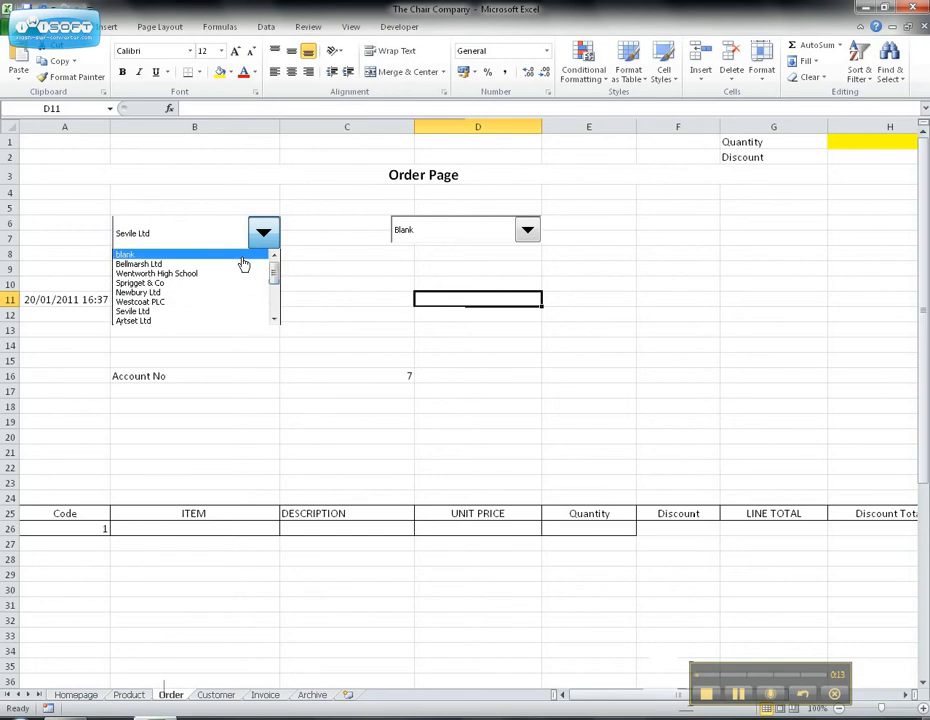
- Choose Bellmarsh Ltd as the customer on the Order sheet
{"action": "left_click", "coordinate": [206, 263]}
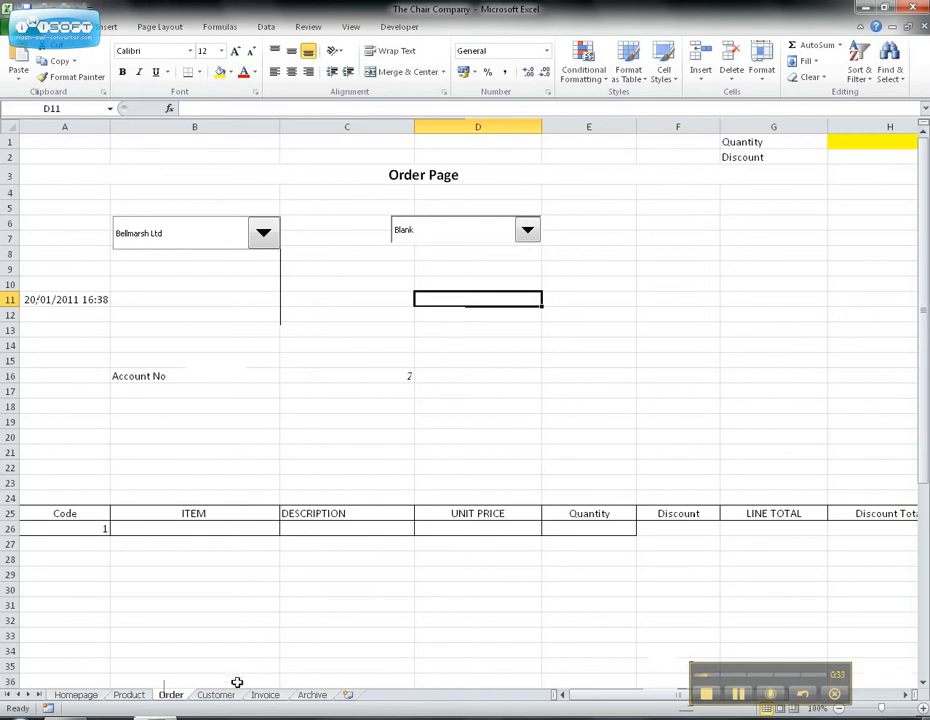
- Name the range A2:I54 on the Customer sheet custtable, covering the customer records without the header row
{"action": "left_click", "coordinate": [228, 695]}
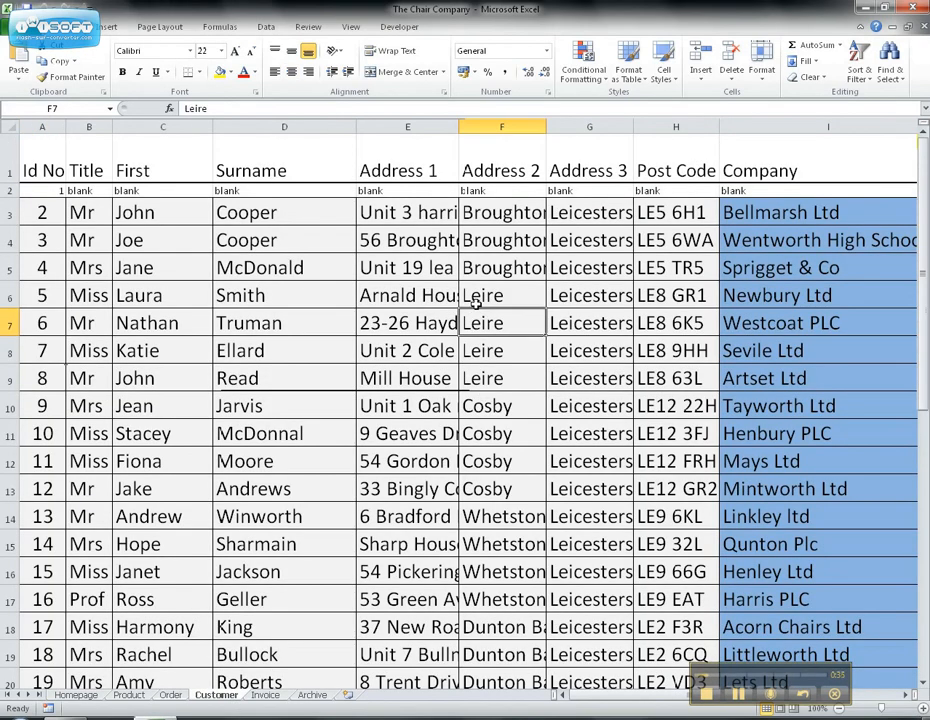
{"action": "left_click_drag", "start_coordinate": [36, 190], "coordinate": [603, 191]}
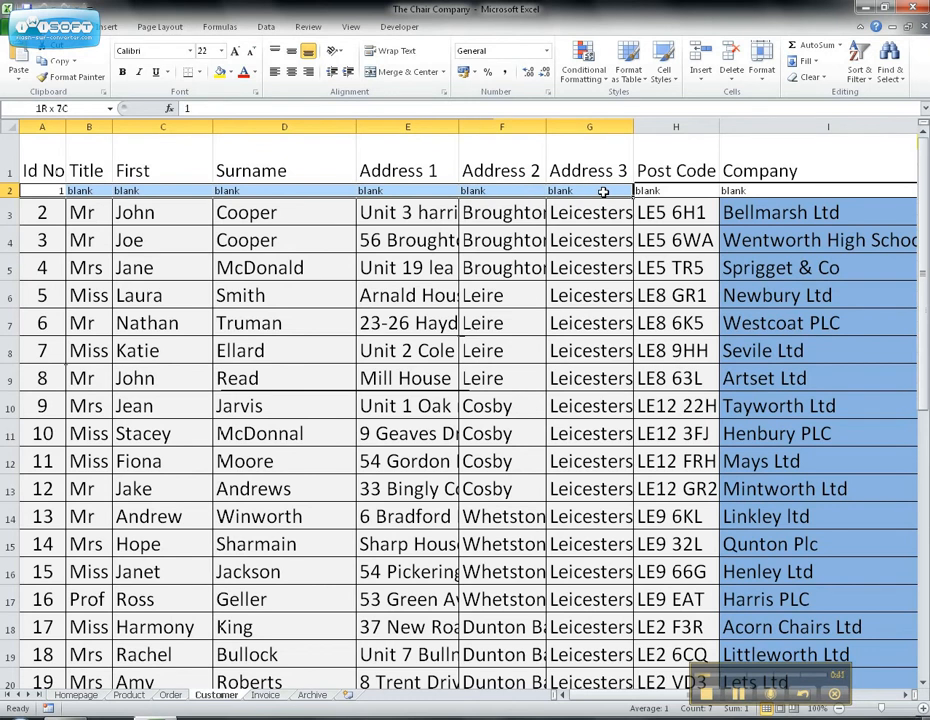
{"action": "left_click_drag", "start_coordinate": [46, 160], "coordinate": [317, 162]}
{"action": "left_click_drag", "start_coordinate": [46, 189], "coordinate": [857, 576]}
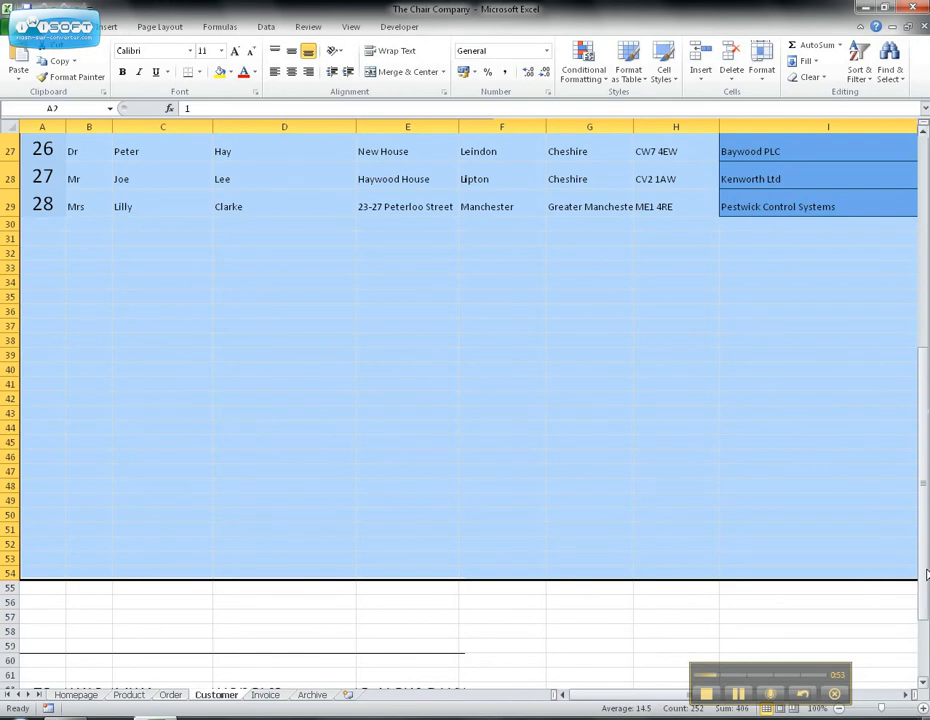
{"action": "left_click_drag", "start_coordinate": [924, 541], "coordinate": [922, 320]}
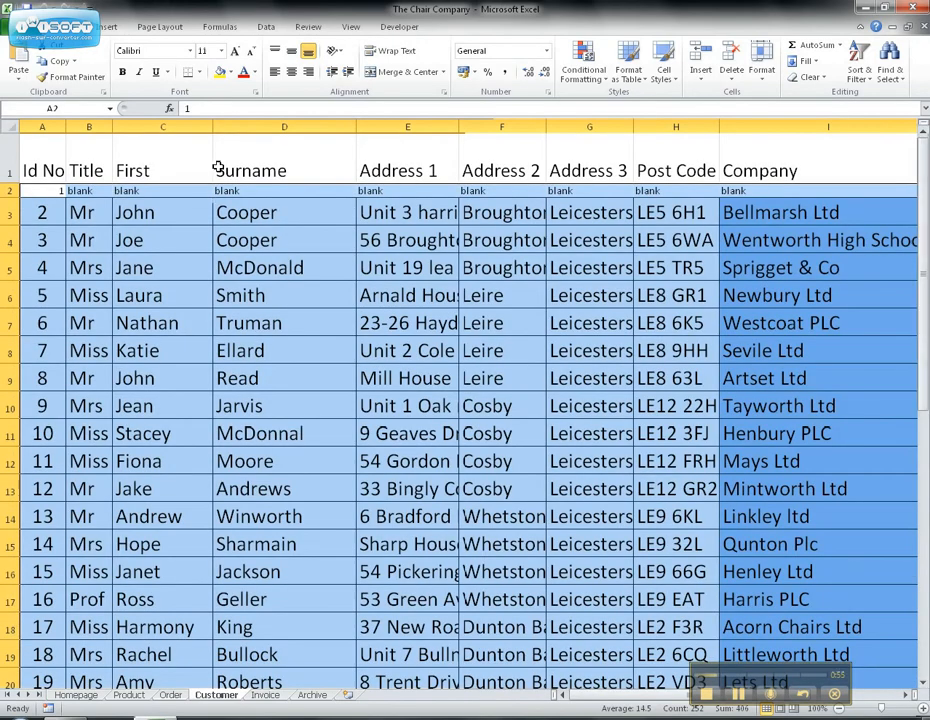
{"action": "left_click", "coordinate": [76, 109]}
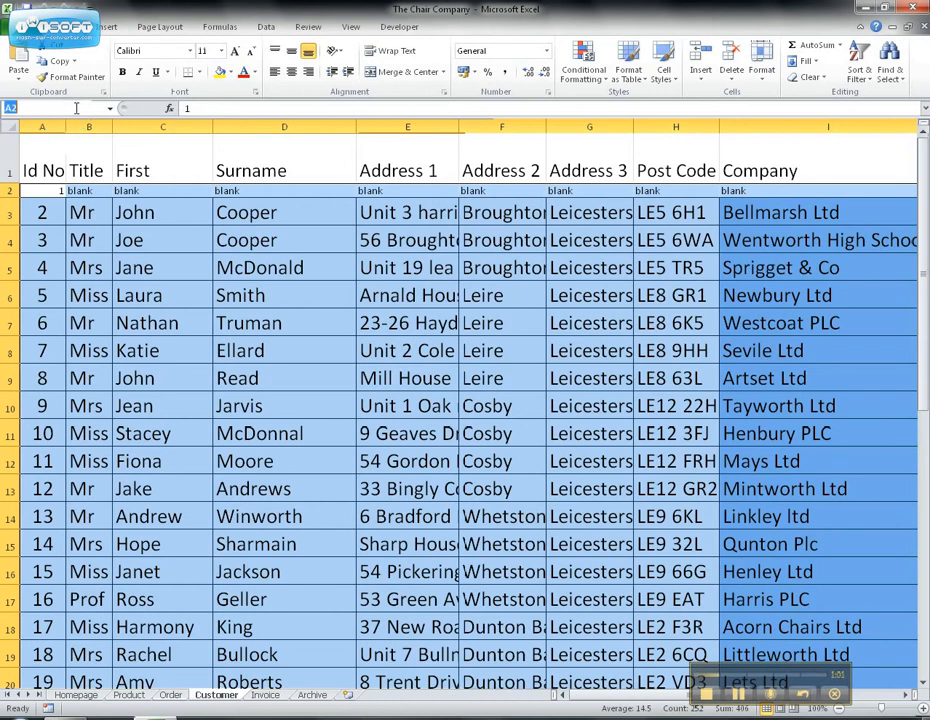
{"action": "type", "text": "custtable"}
{"action": "key", "text": "Return"}
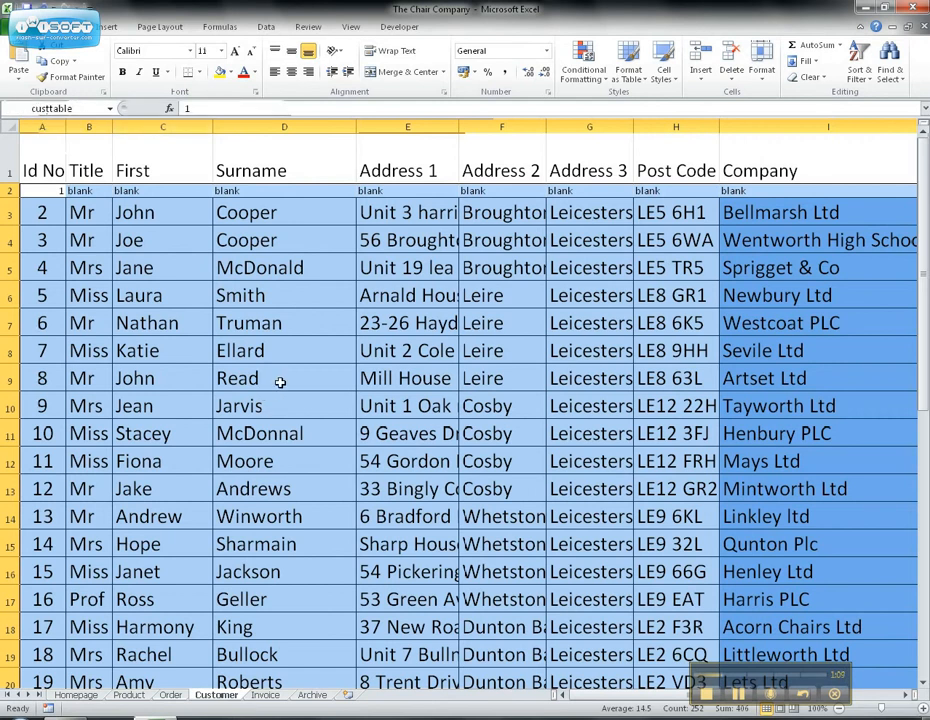
- Enter =VLOOKUP(C16,custtable,9) in cell B17 of the Order sheet to return the company name for the account number
{"action": "left_click", "coordinate": [171, 695]}
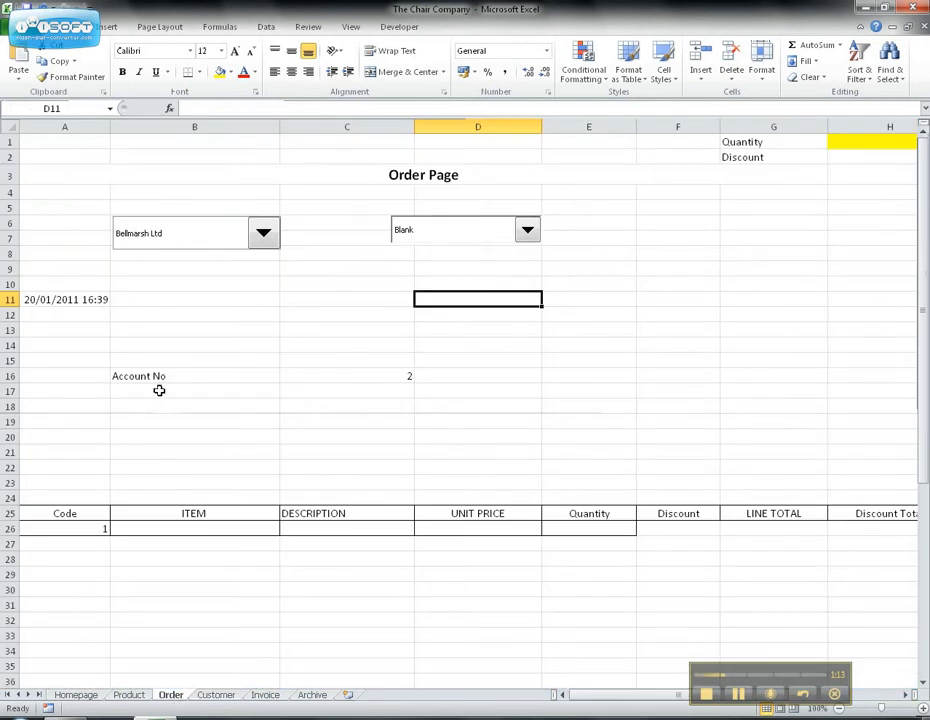
{"action": "left_click", "coordinate": [159, 390]}
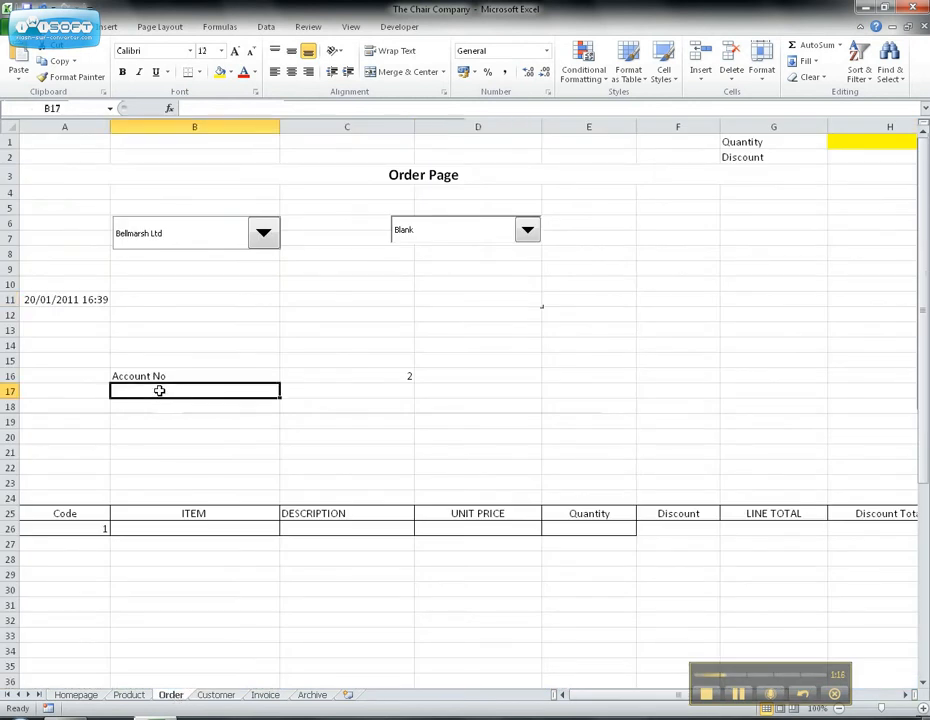
{"action": "type", "text": "="}
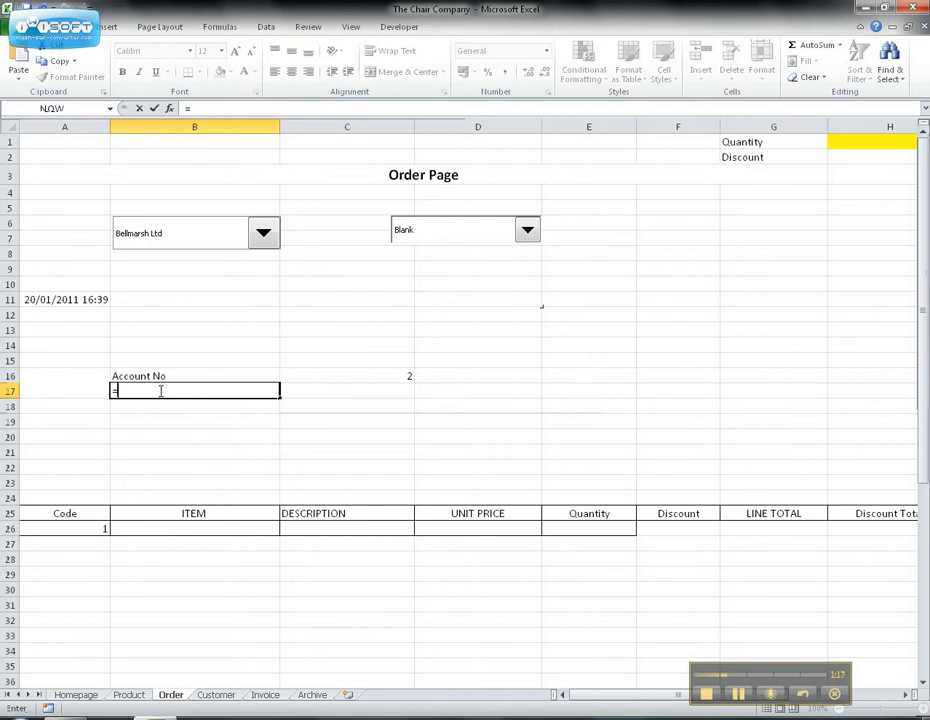
{"action": "type", "text": "vlook"}
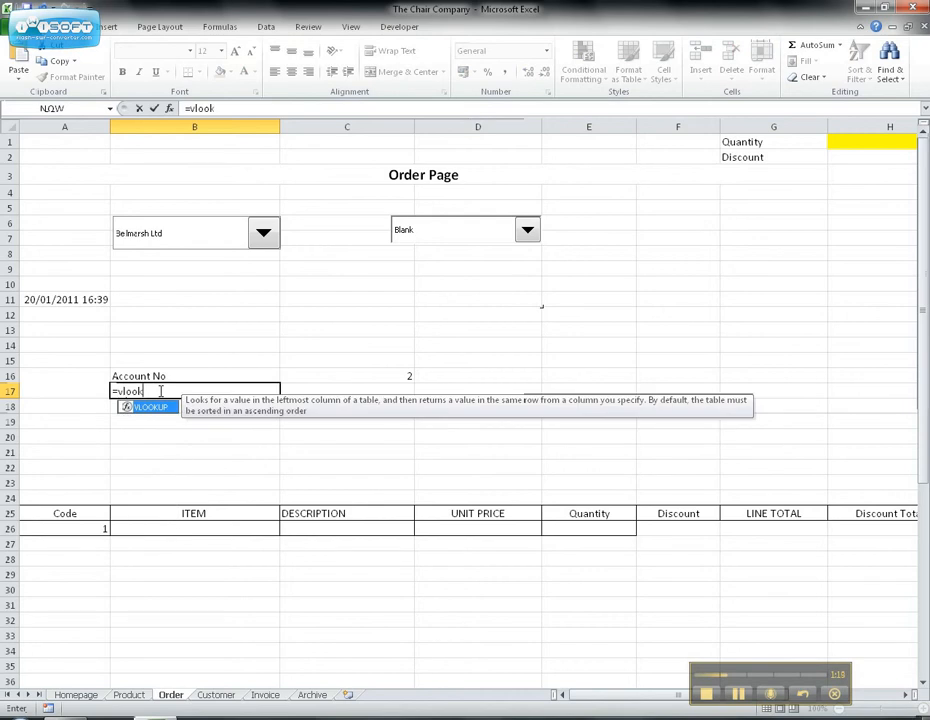
{"action": "type", "text": "up("}
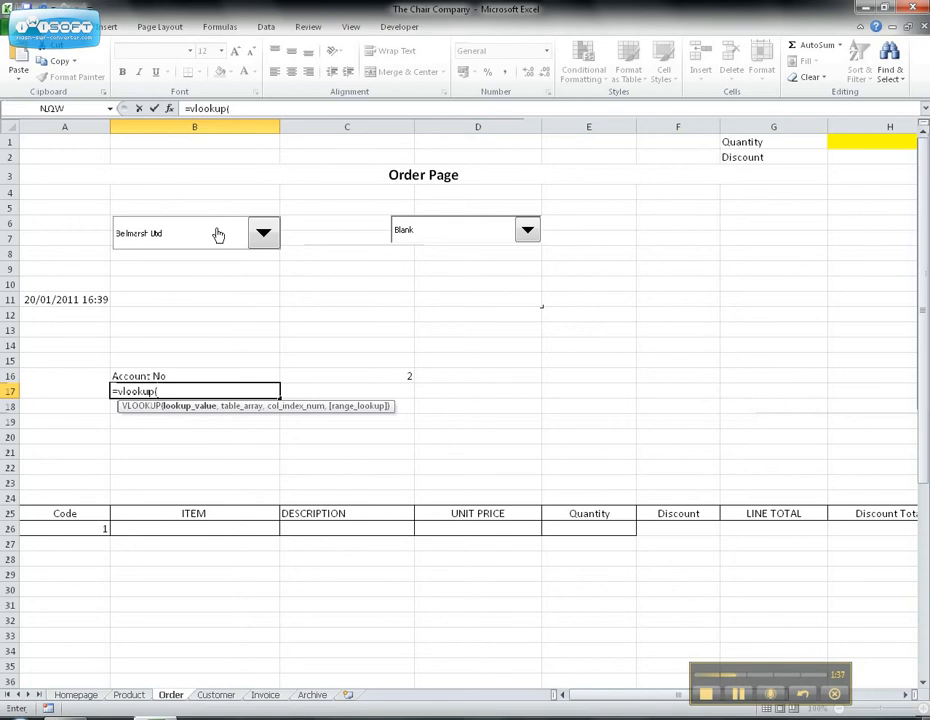
{"action": "left_click", "coordinate": [393, 376]}
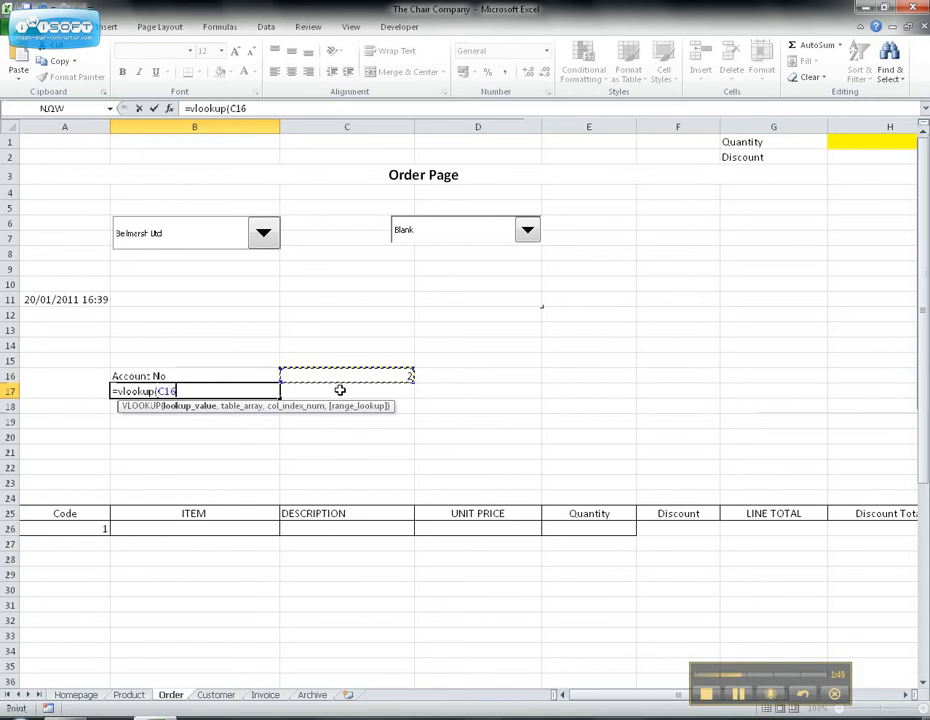
{"action": "type", "text": ","}
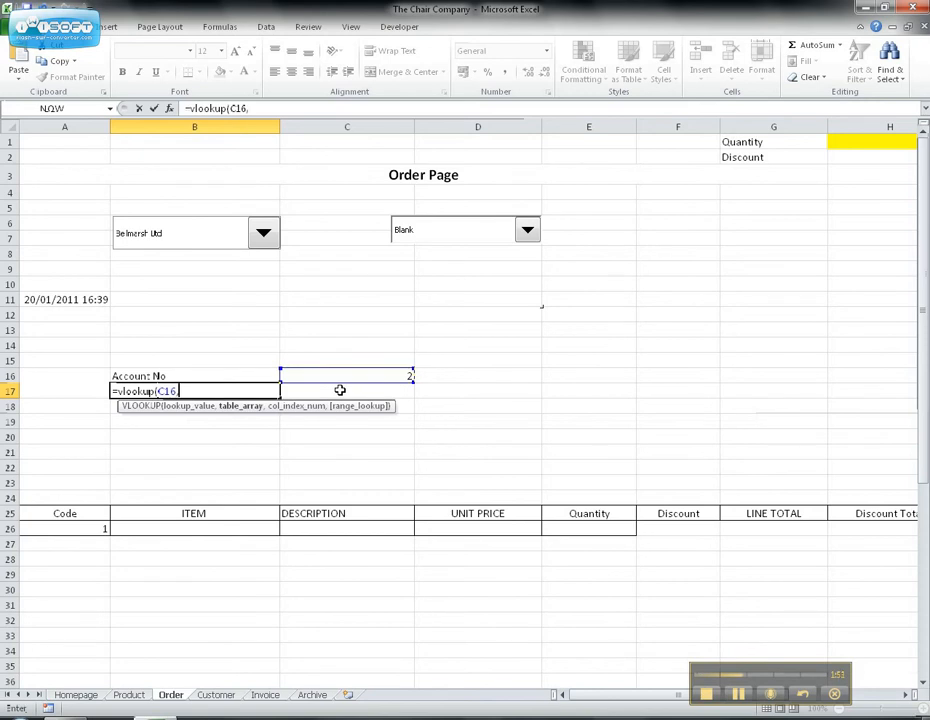
{"action": "type", "text": "cust"}
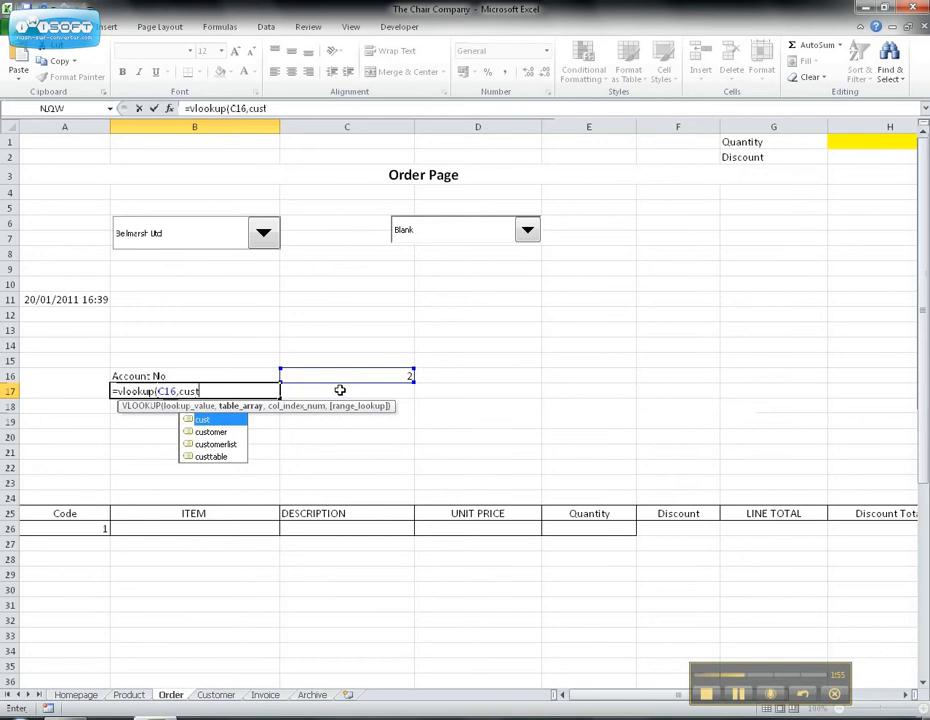
{"action": "type", "text": "tab"}
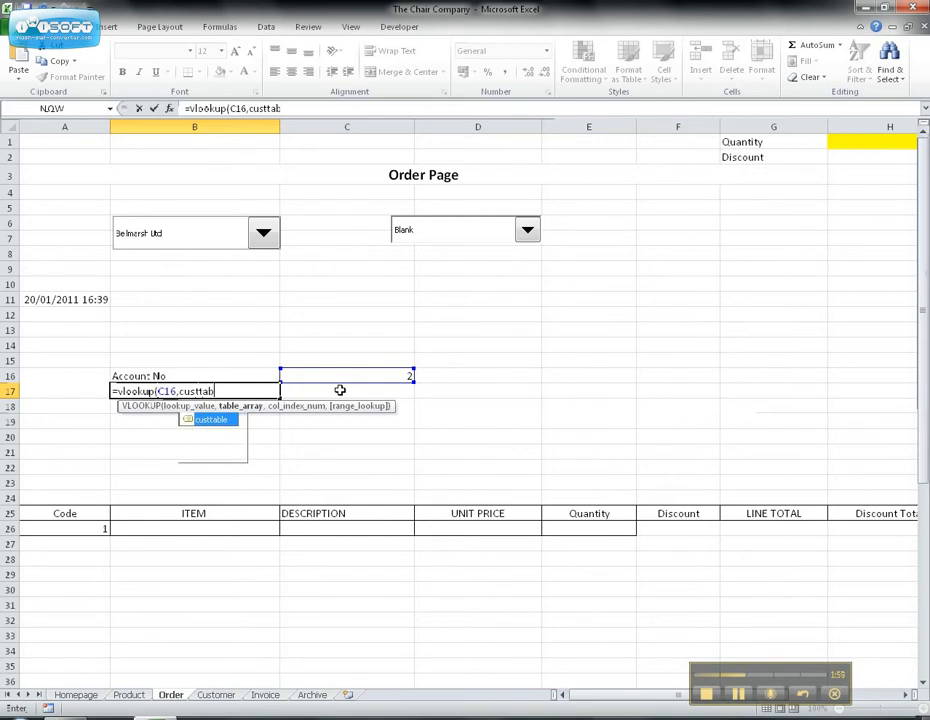
{"action": "type", "text": "le,"}
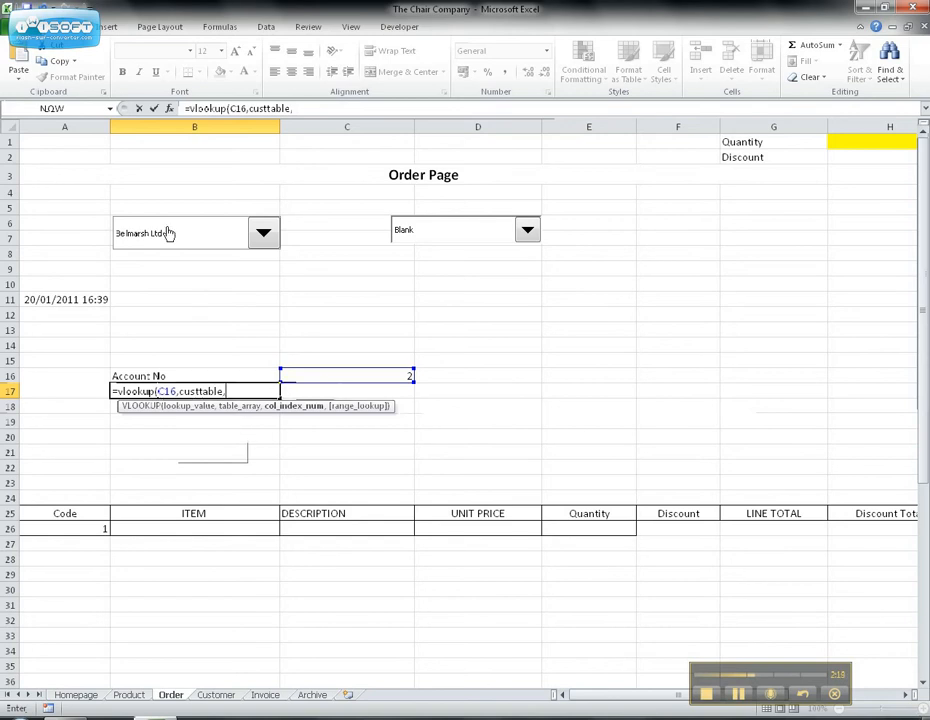
{"action": "type", "text": "9)"}
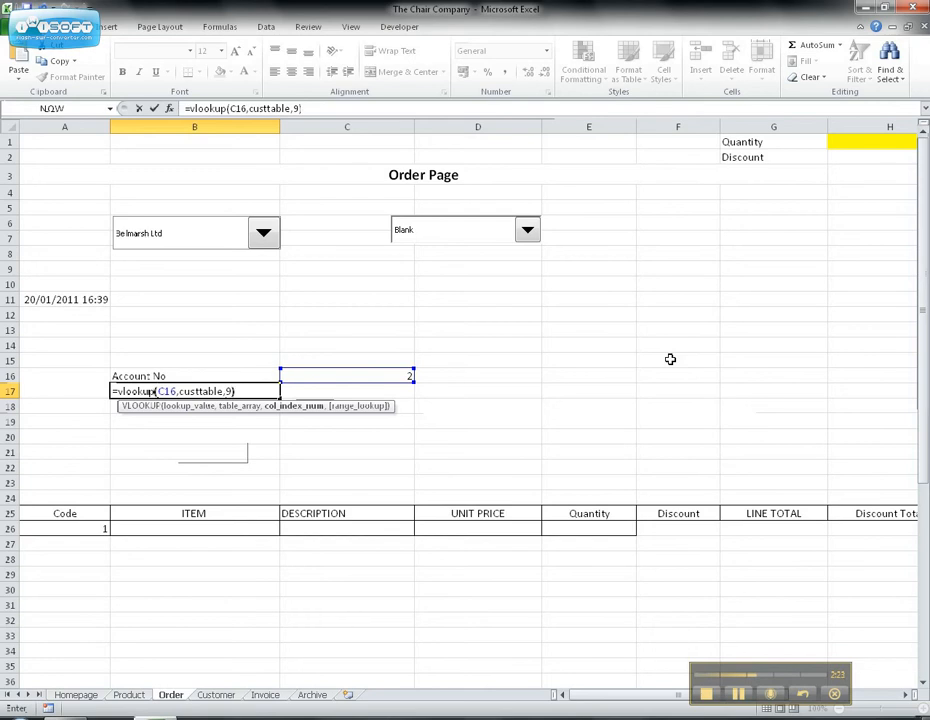
{"action": "key", "text": "Return"}
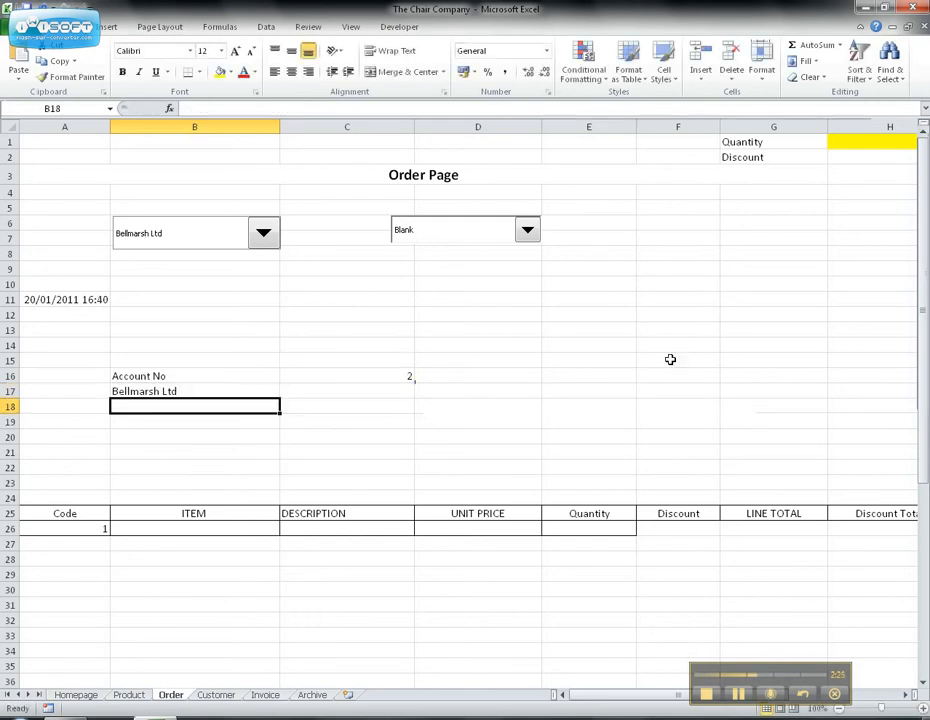
- Change the order's selected customer to Henbury PLC to test the company lookup
{"action": "left_click", "coordinate": [264, 234]}
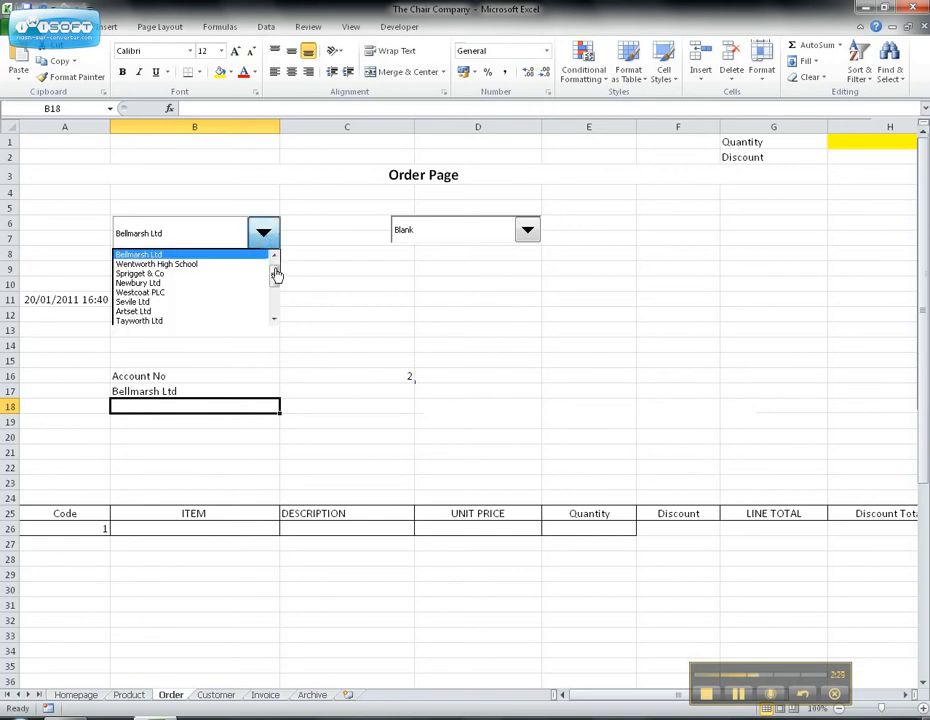
{"action": "left_click_drag", "start_coordinate": [275, 272], "coordinate": [275, 287]}
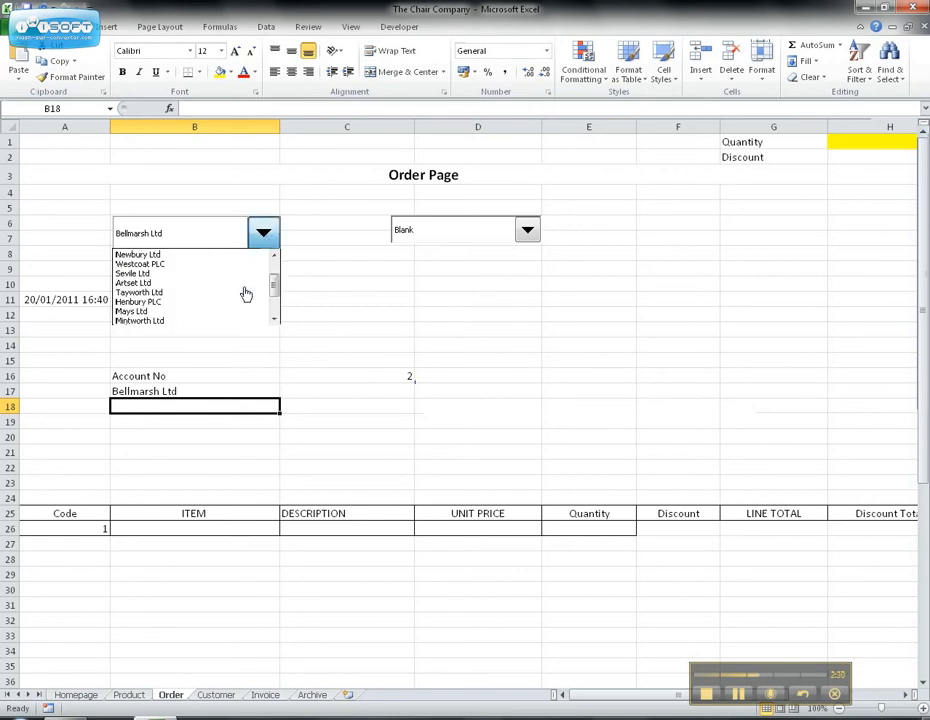
{"action": "left_click", "coordinate": [140, 302]}
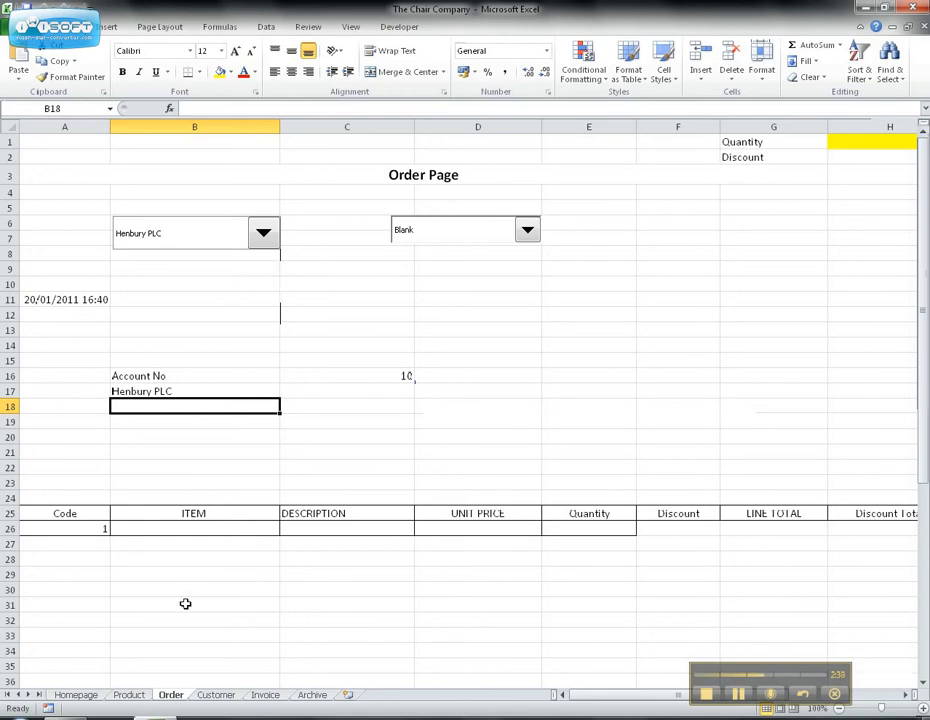
- Check the sort order of the Id No column on the Customer sheet
{"action": "left_click", "coordinate": [213, 703]}
{"action": "left_click", "coordinate": [121, 269]}
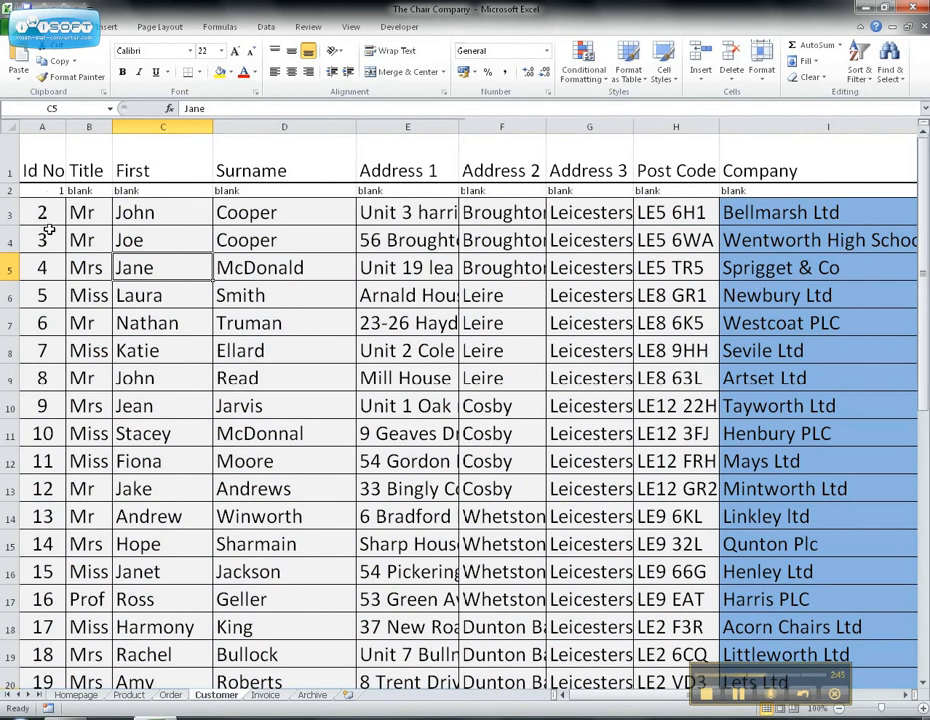
{"action": "left_click", "coordinate": [47, 546]}
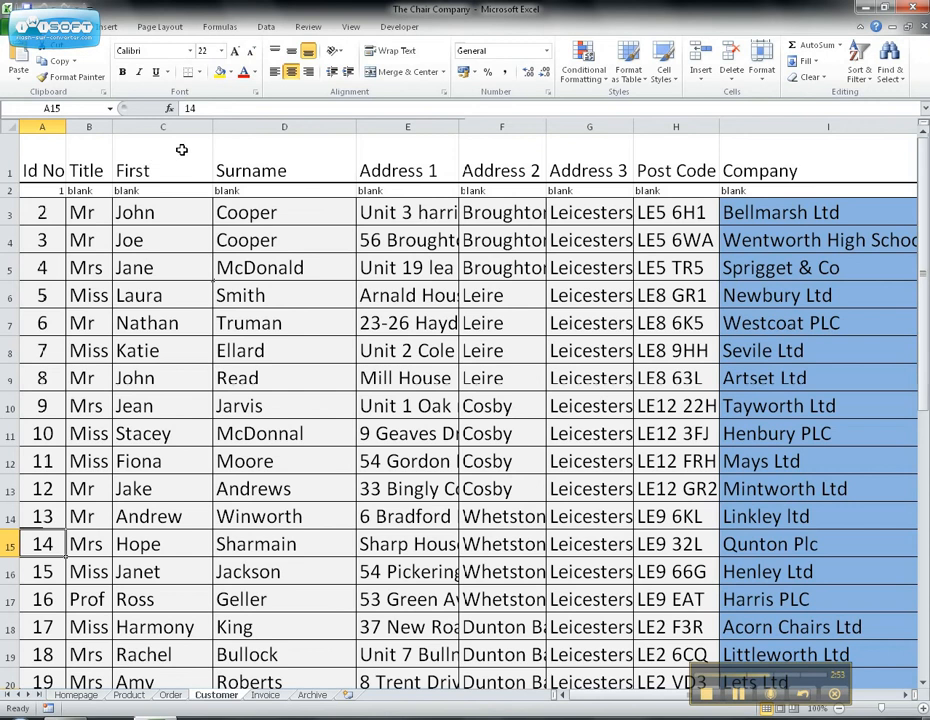
{"action": "left_click", "coordinate": [45, 215]}
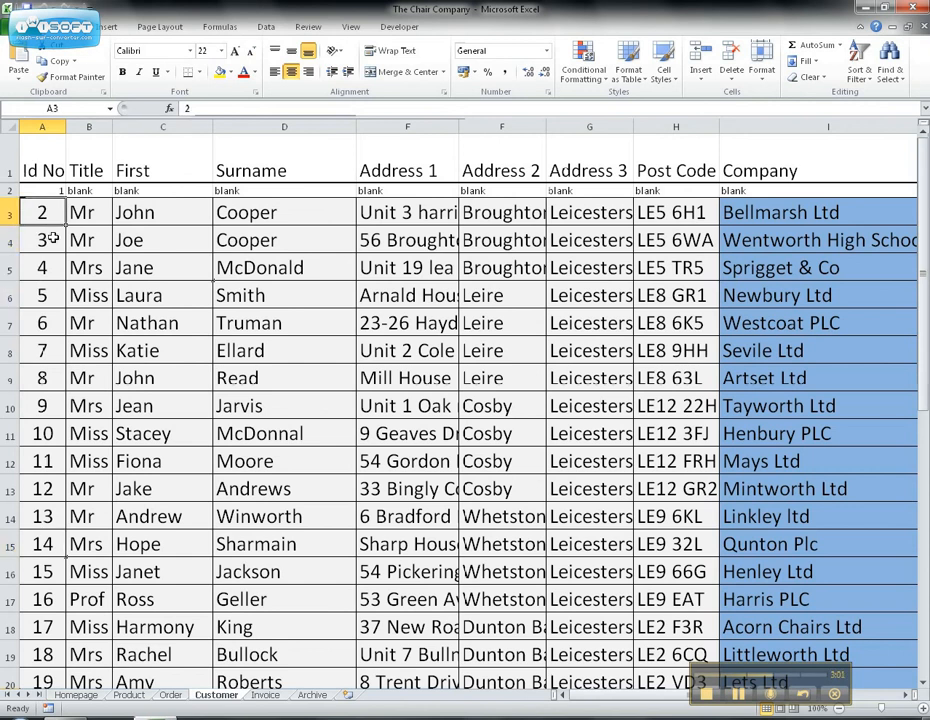
{"action": "left_click", "coordinate": [44, 543]}
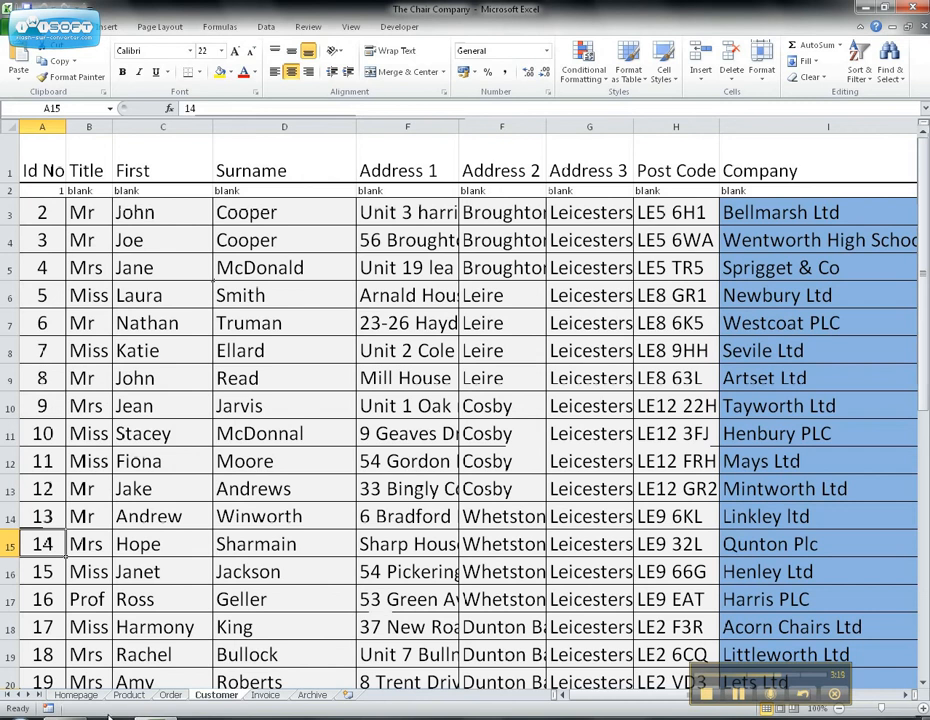
- Enter =VLOOKUP(C16,custtable,2) in cell B18 of the Order sheet to return the customer's title
{"action": "left_click", "coordinate": [173, 697]}
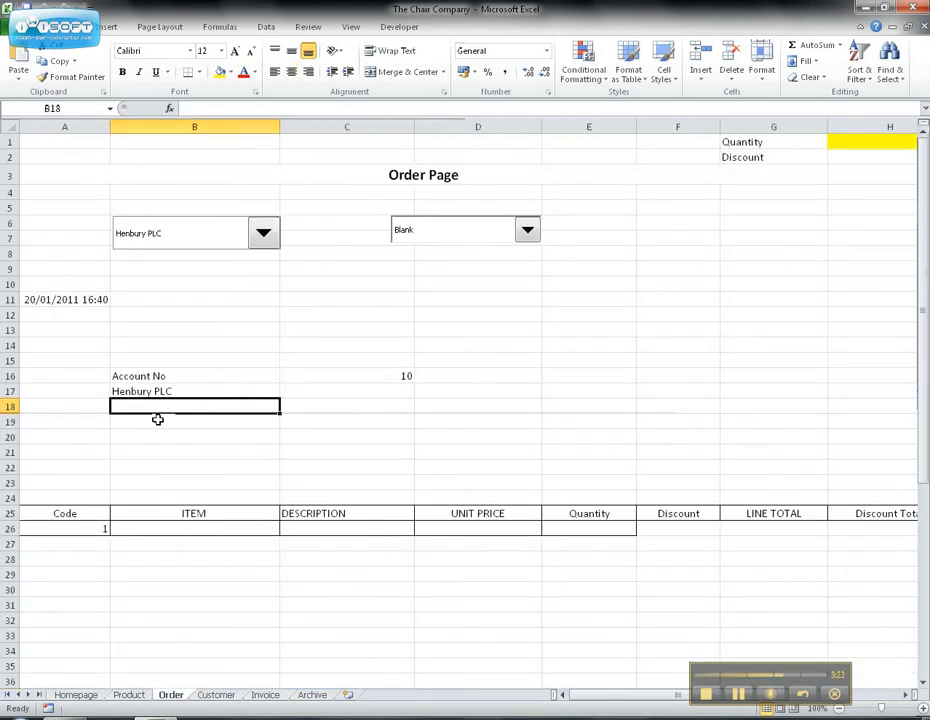
{"action": "type", "text": "=v"}
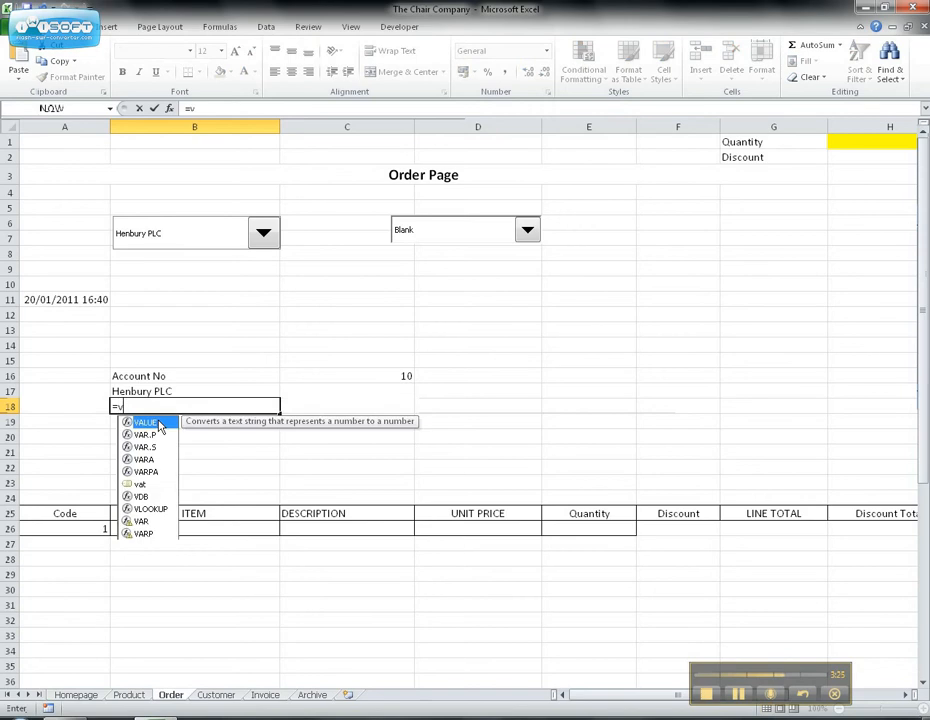
{"action": "type", "text": "lookup("}
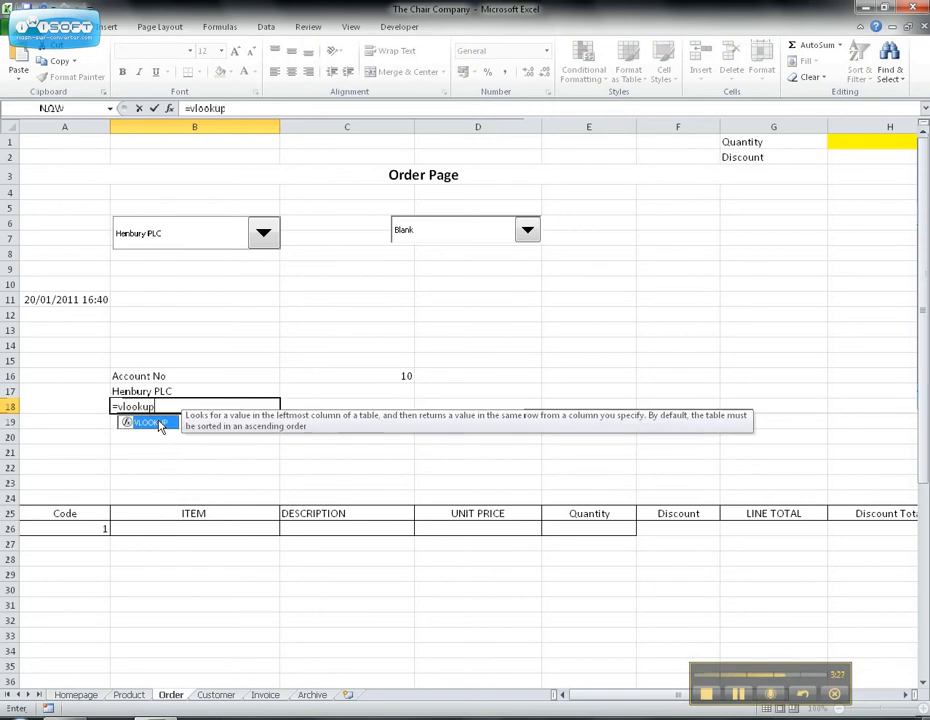
{"action": "left_click", "coordinate": [380, 376]}
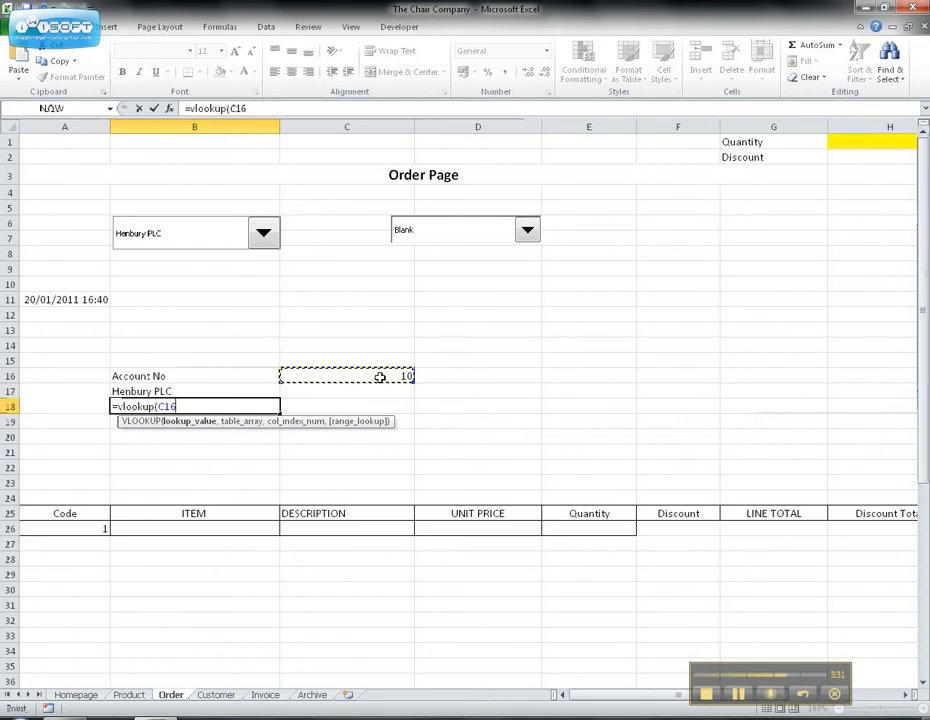
{"action": "type", "text": ","}
{"action": "type", "text": "cust"}
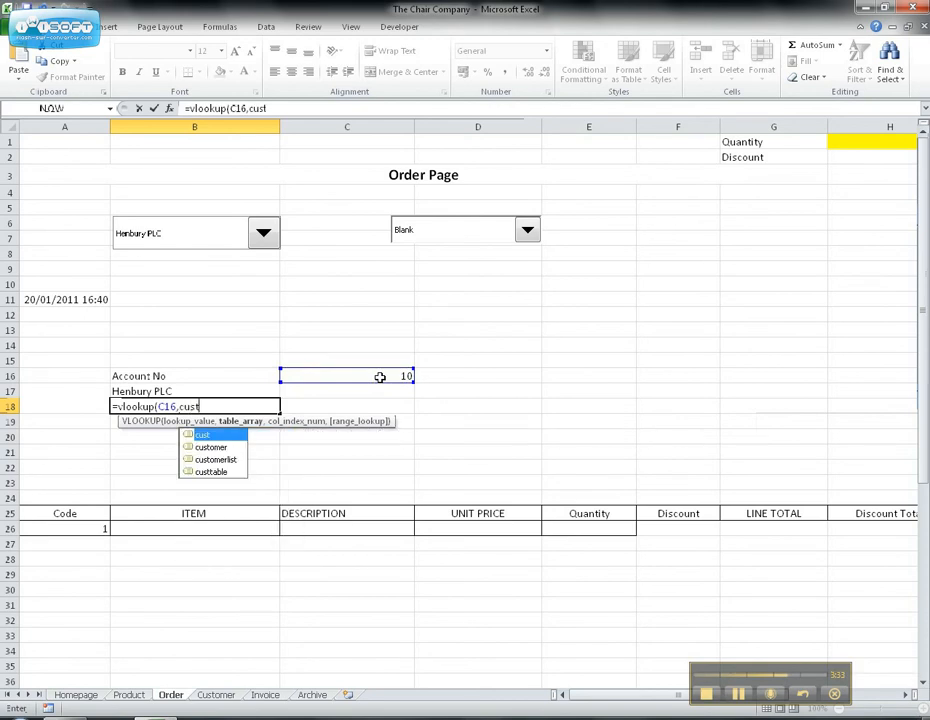
{"action": "type", "text": "table"}
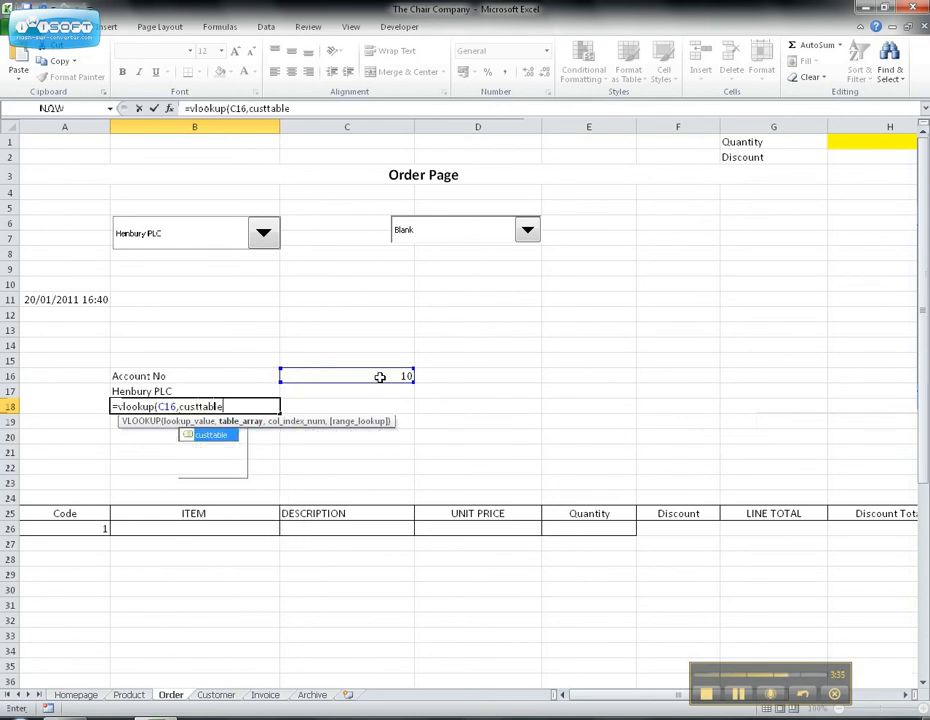
{"action": "type", "text": ","}
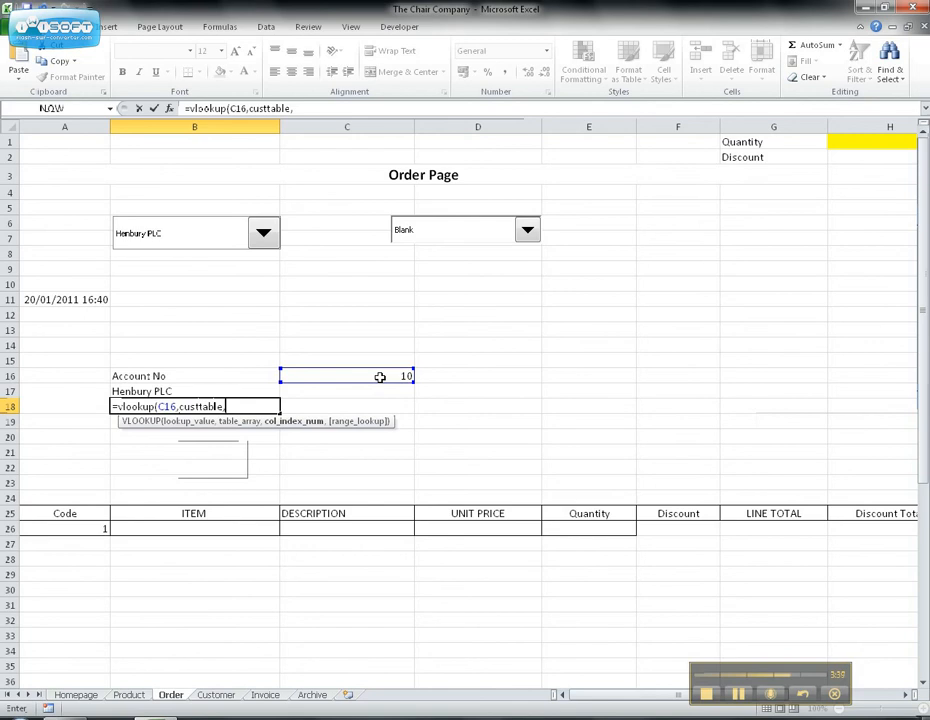
{"action": "type", "text": "2)"}
{"action": "key", "text": "Return"}
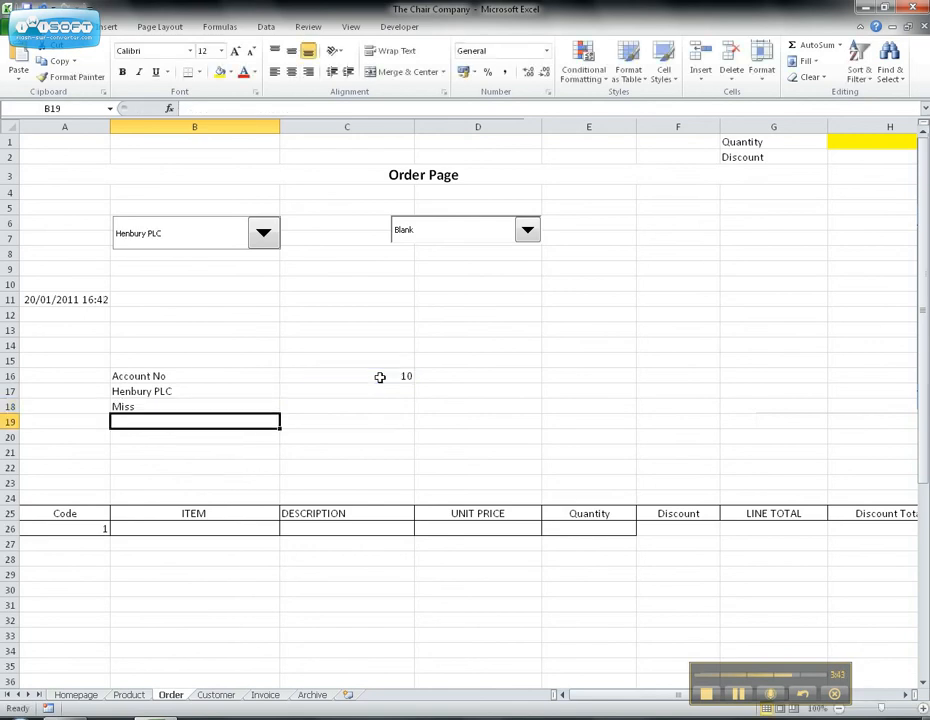